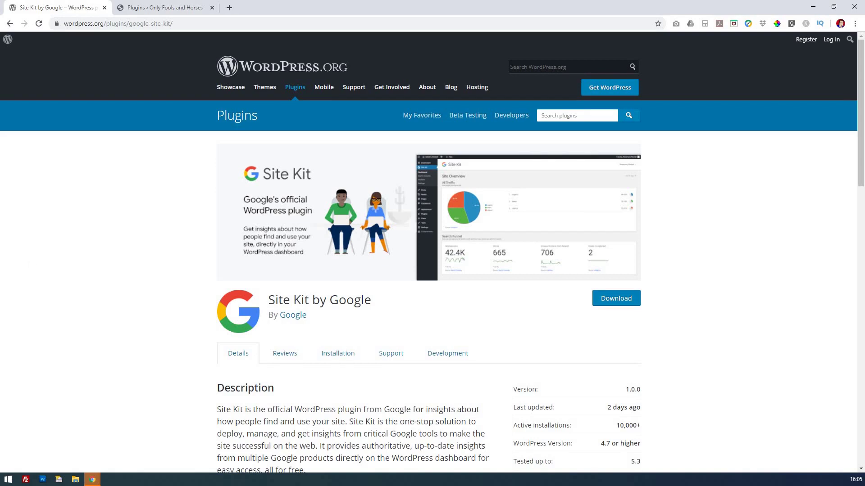
# Step: Go to the Add New plugins page in the WordPress admin
pyautogui.click(162, 8)
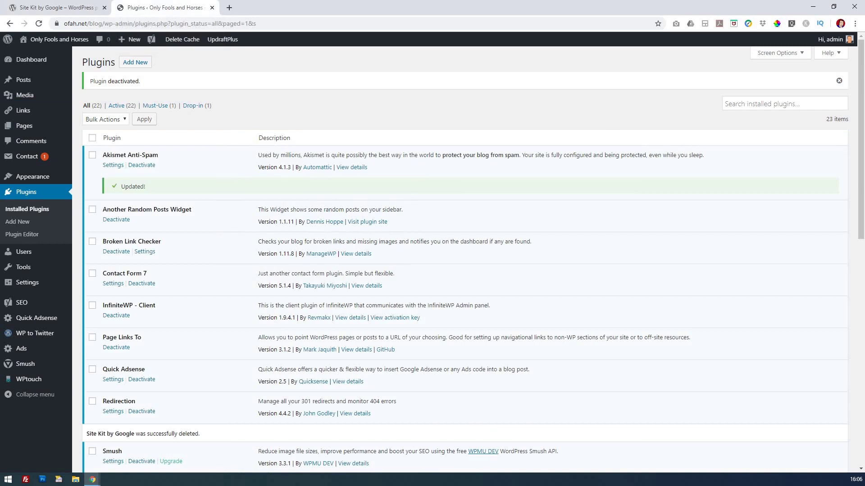
pyautogui.moveTo(59, 40)
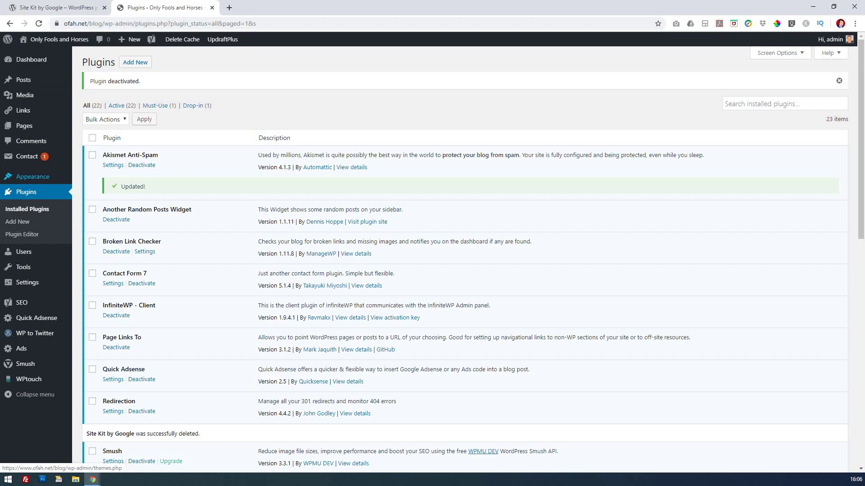
pyautogui.click(17, 222)
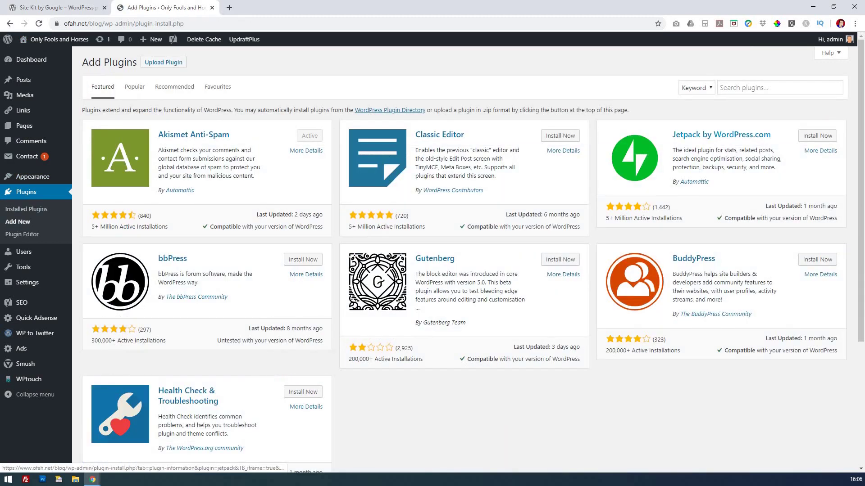
# Step: Search the plugin directory for 'site kit' and install Site Kit by Google
pyautogui.click(779, 88)
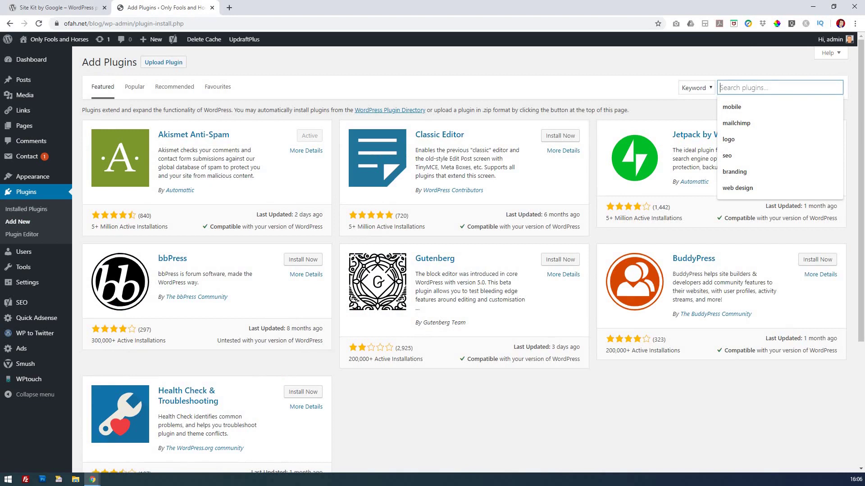
pyautogui.write('site')
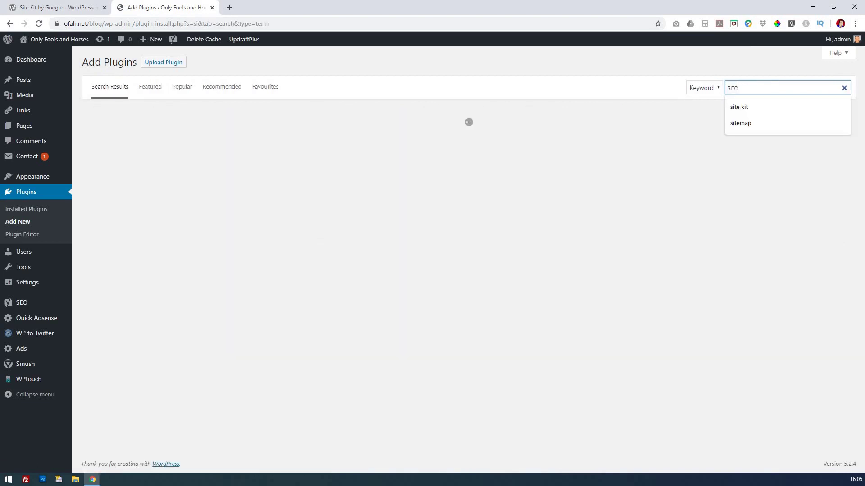
pyautogui.write(' kit')
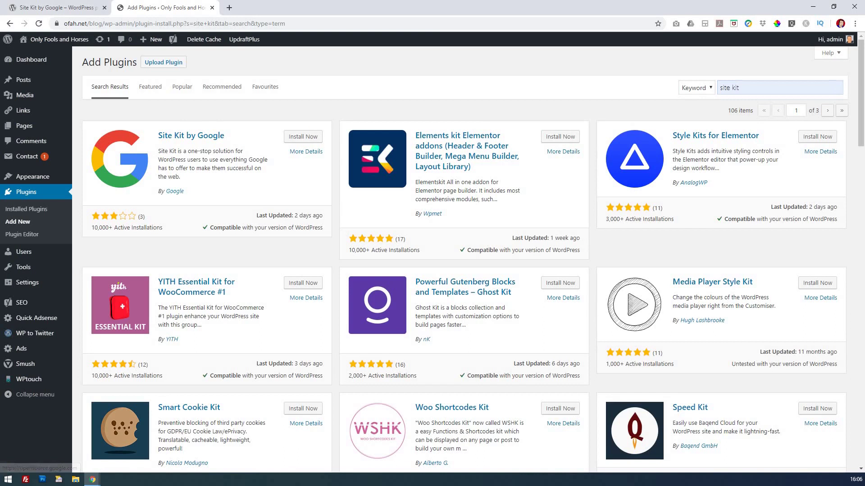
pyautogui.tripleClick(171, 191)
pyautogui.click(170, 191)
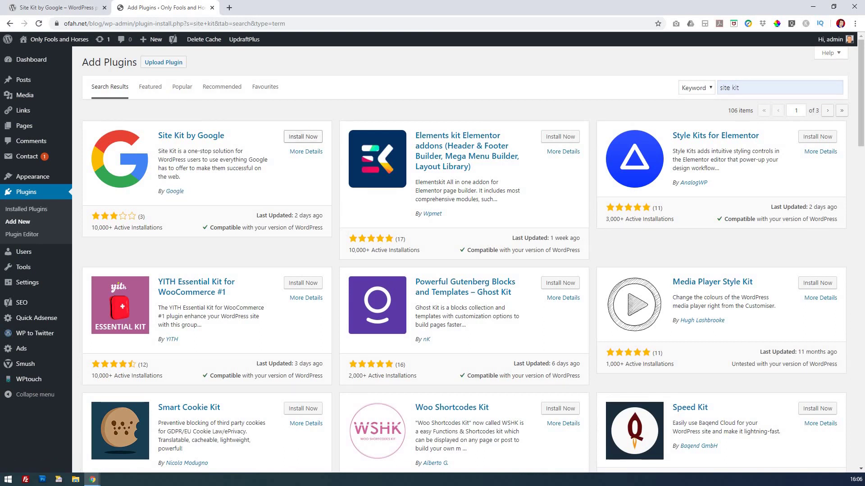
pyautogui.click(303, 137)
# Step: Activate Site Kit by Google and start setup from the activation notice
pyautogui.click(313, 134)
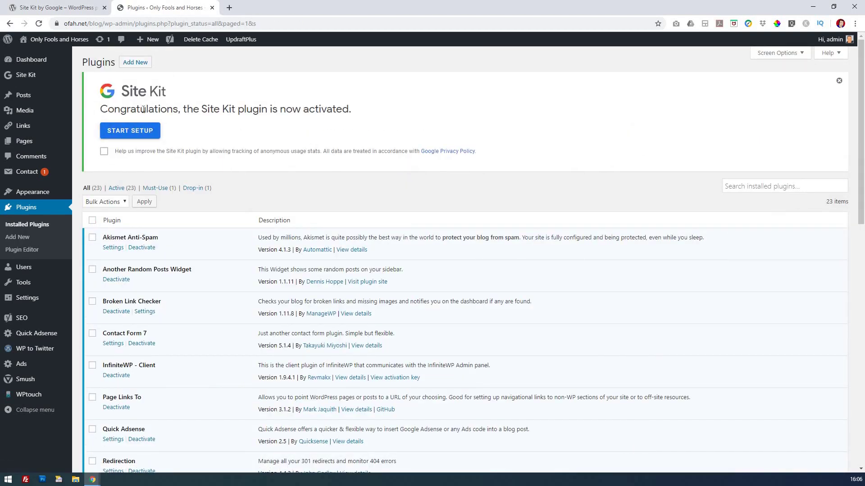
pyautogui.moveTo(280, 112); pyautogui.dragTo(140, 110)
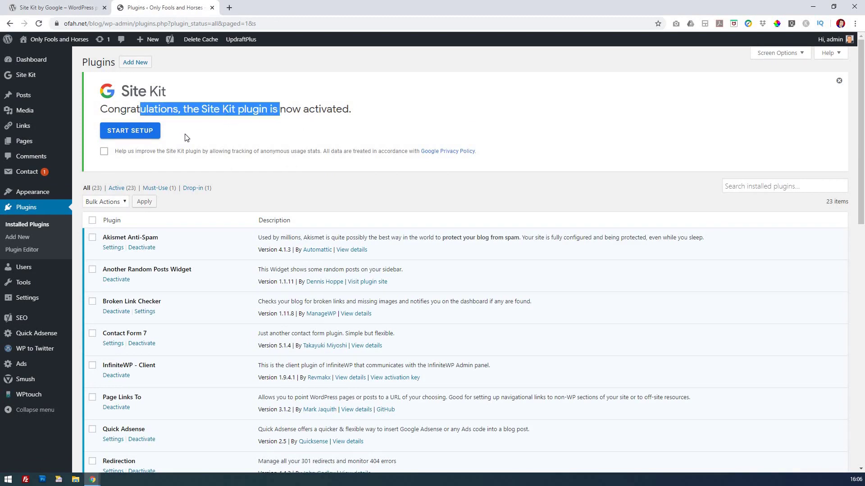
pyautogui.click(155, 135)
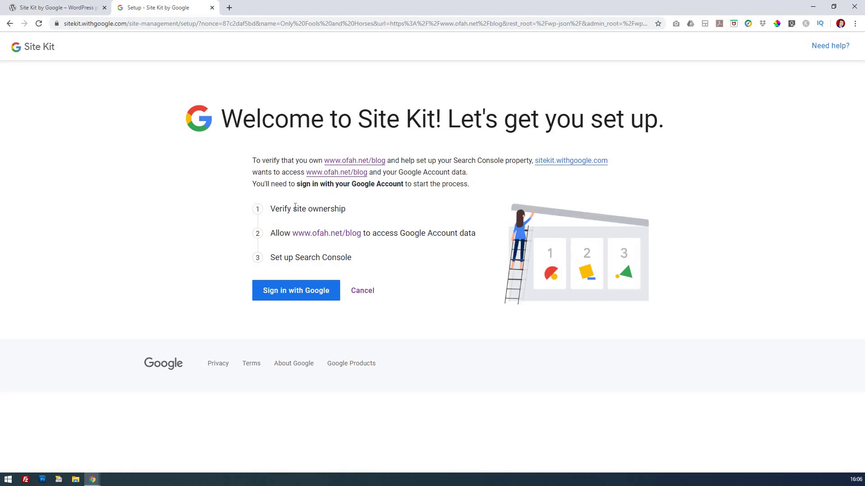
# Step: Review the ownership, data access and Search Console steps, then sign in with Google
pyautogui.doubleClick(302, 207)
pyautogui.moveTo(373, 233); pyautogui.dragTo(459, 233)
pyautogui.moveTo(300, 257); pyautogui.dragTo(332, 257)
pyautogui.click(309, 288)
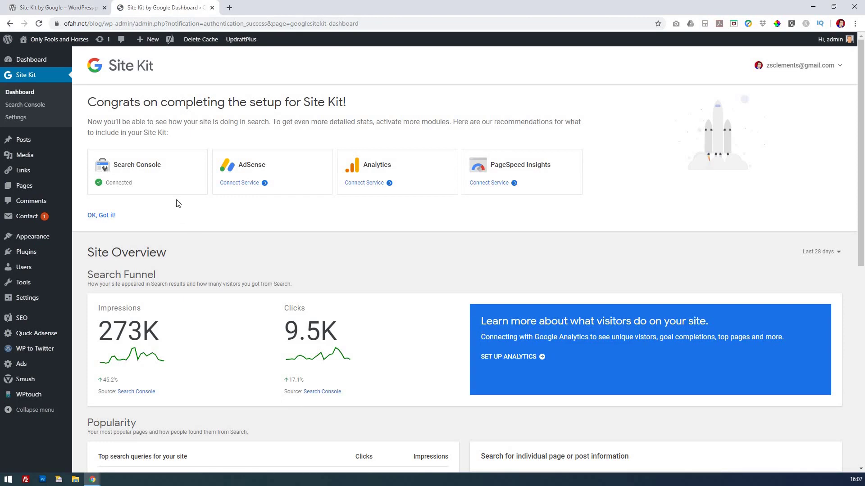
pyautogui.moveTo(145, 168); pyautogui.dragTo(161, 167)
pyautogui.doubleClick(242, 167)
pyautogui.moveTo(389, 166); pyautogui.dragTo(444, 253)
pyautogui.scroll(-3, 444, 253)
pyautogui.scroll(-5, 444, 250)
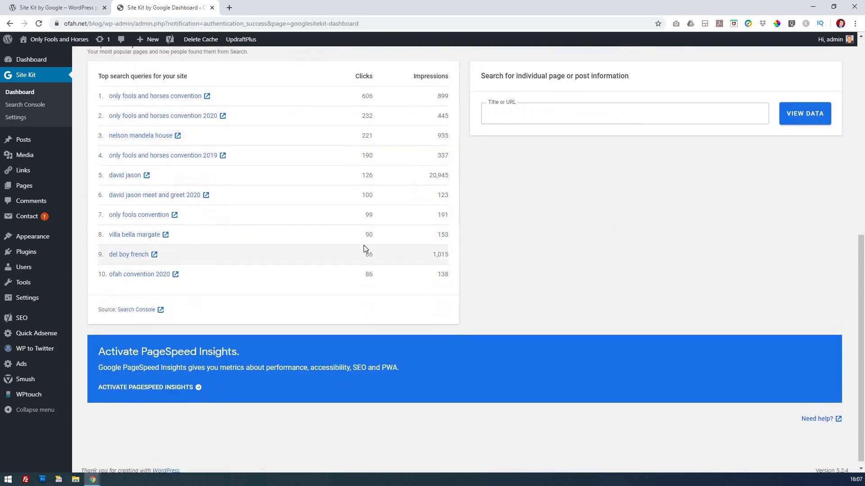
pyautogui.scroll(2, 365, 249)
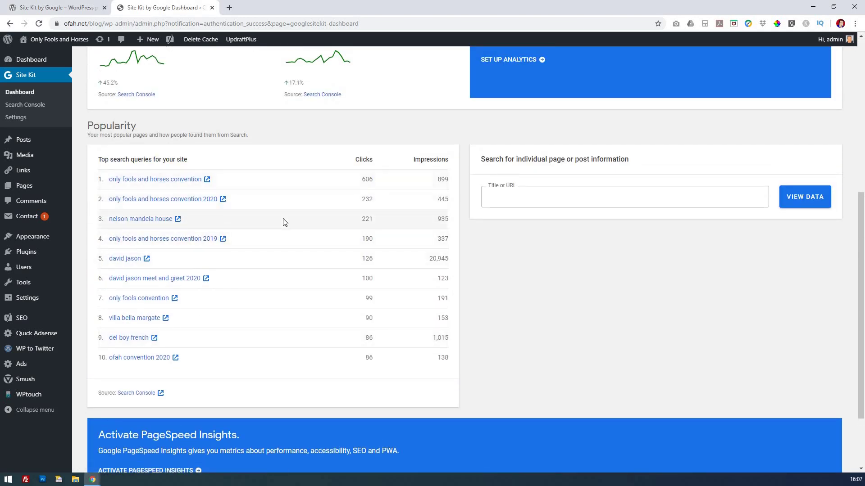
pyautogui.scroll(-2, 284, 222)
pyautogui.scroll(1, 284, 222)
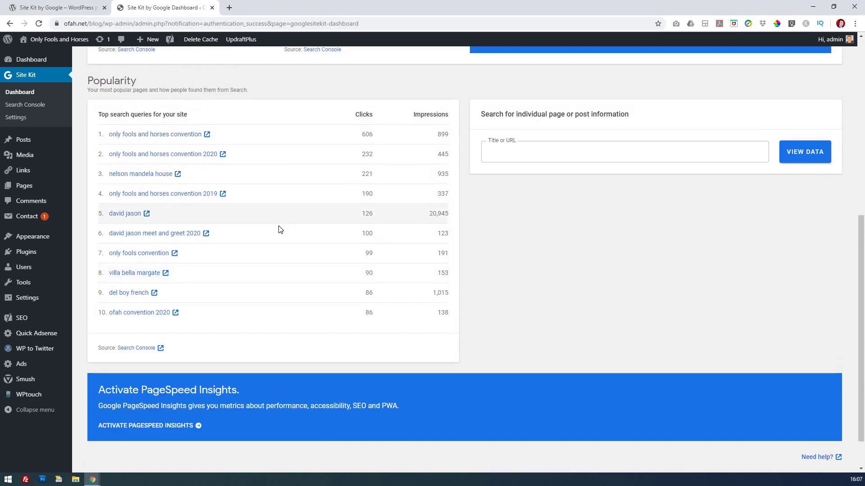
pyautogui.scroll(-1, 220, 340)
# Step: Activate PageSpeed Insights on the Site Kit dashboard and dismiss the setup congratulations panel
pyautogui.click(160, 382)
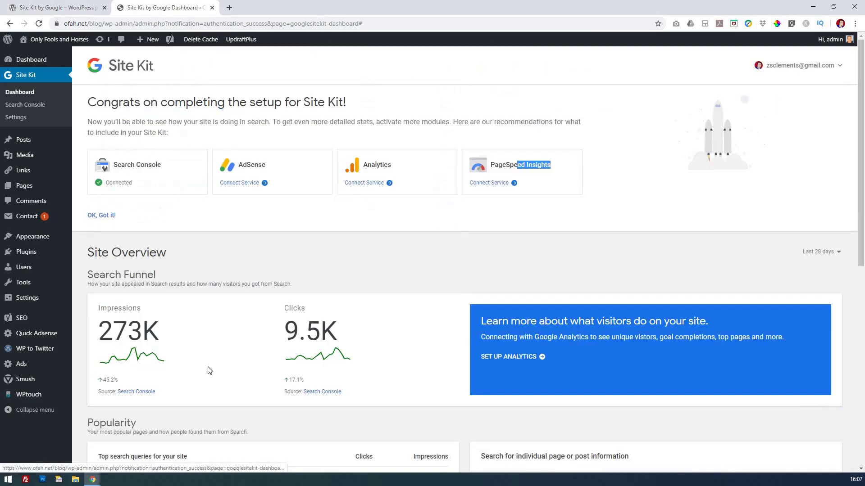
pyautogui.scroll(-9, 205, 371)
pyautogui.click(154, 382)
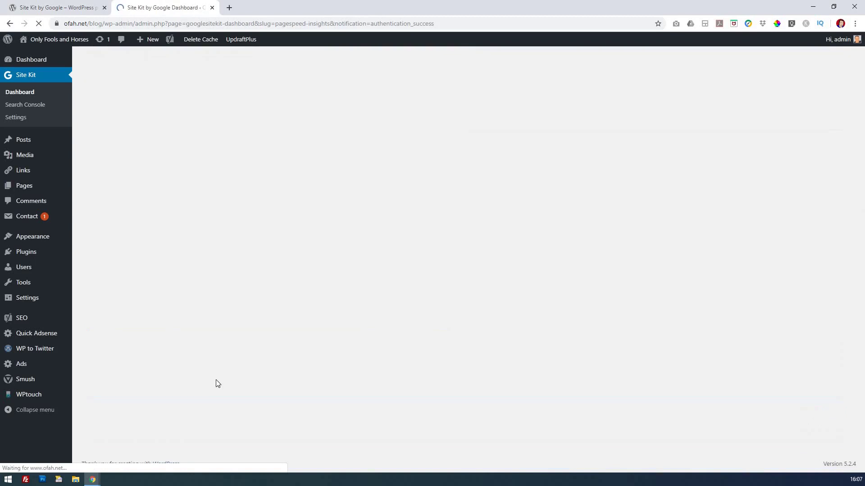
pyautogui.scroll(-3, 413, 388)
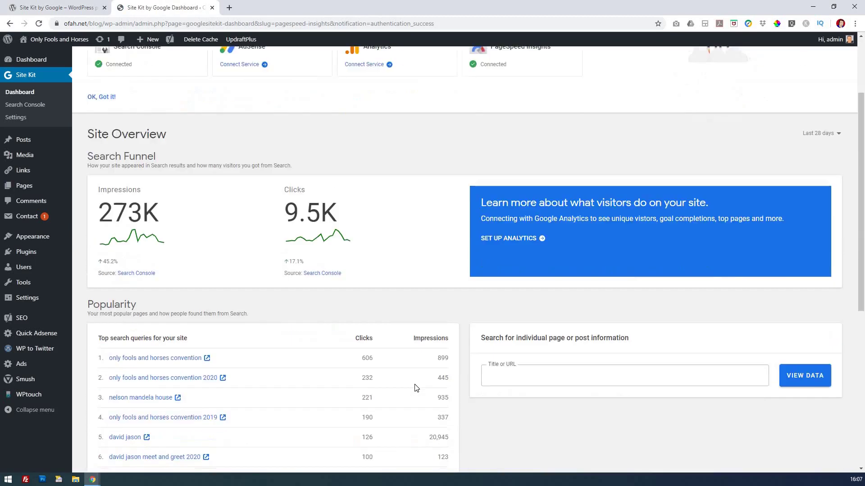
pyautogui.scroll(-6, 414, 387)
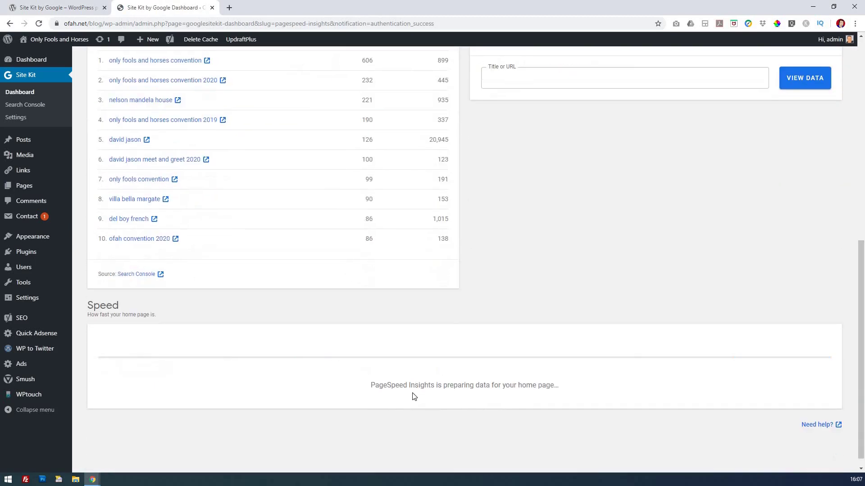
pyautogui.moveTo(389, 386); pyautogui.dragTo(500, 323)
pyautogui.scroll(8, 480, 311)
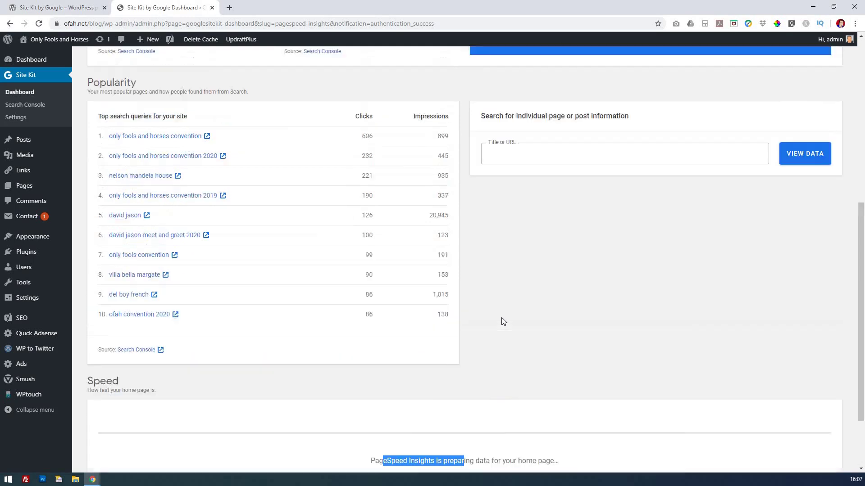
pyautogui.scroll(1, 480, 314)
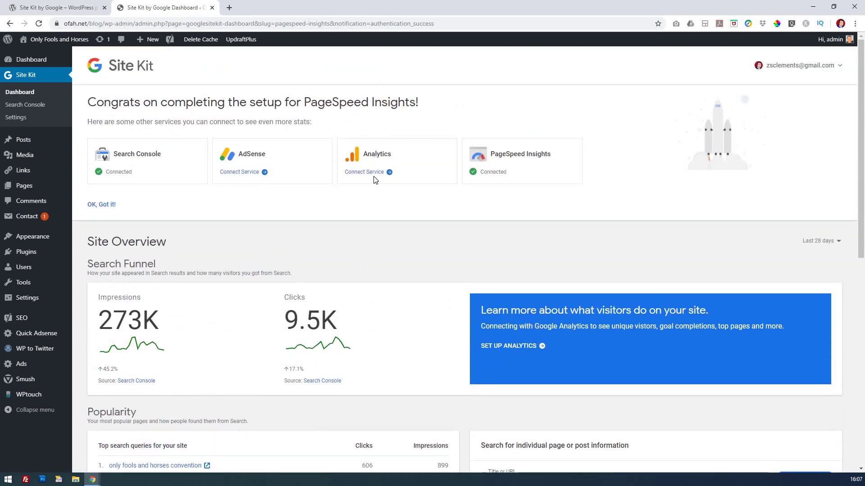
pyautogui.scroll(-2, 121, 161)
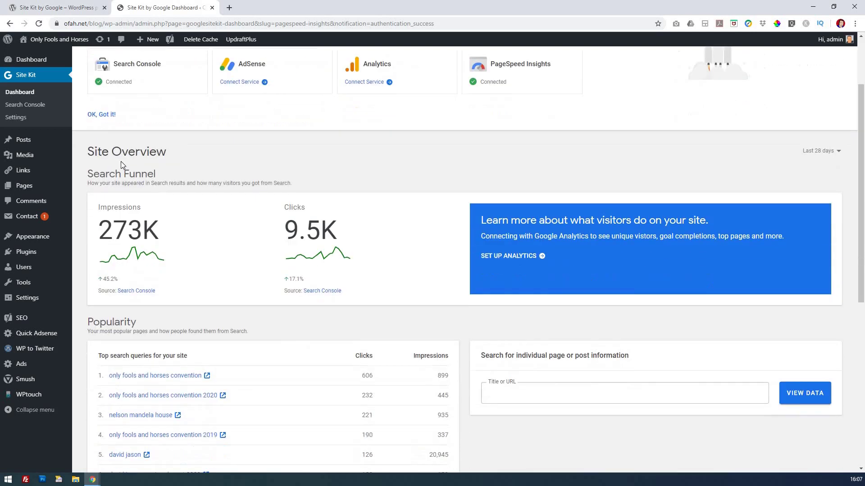
pyautogui.click(104, 115)
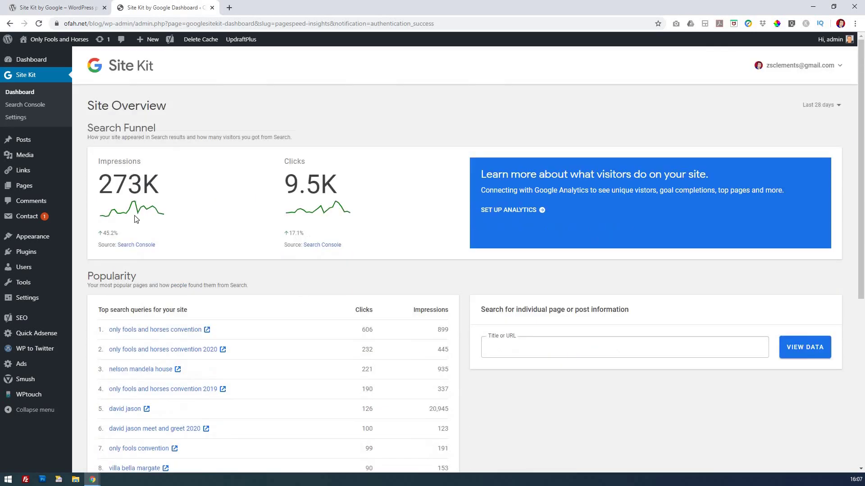
# Step: Browse the Site Kit Search Console report, then go back to the WordPress Dashboard
pyautogui.click(137, 246)
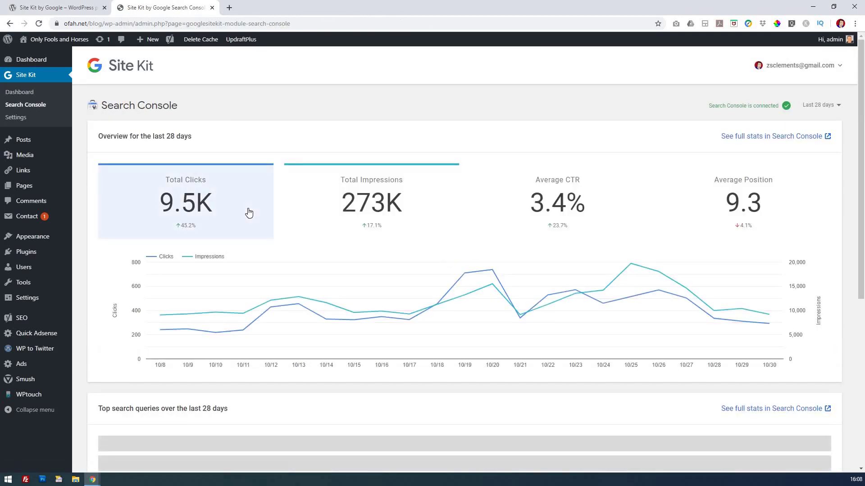
pyautogui.scroll(-3, 249, 212)
pyautogui.scroll(-3, 250, 212)
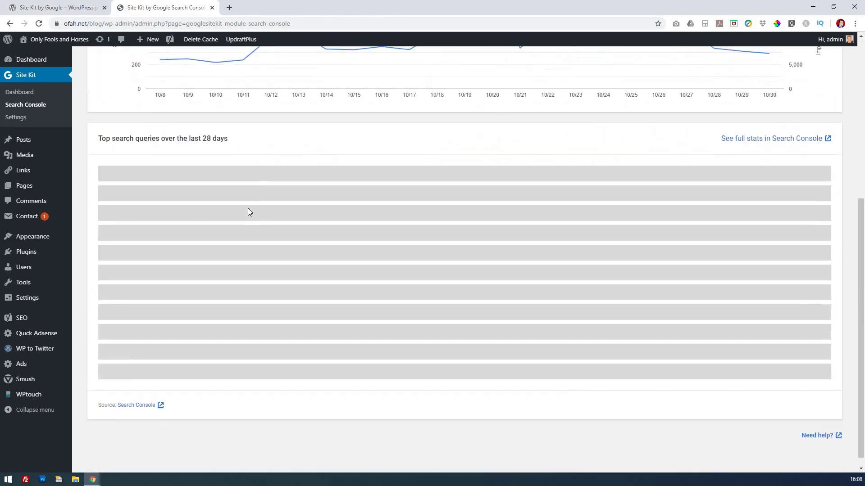
pyautogui.scroll(5, 237, 197)
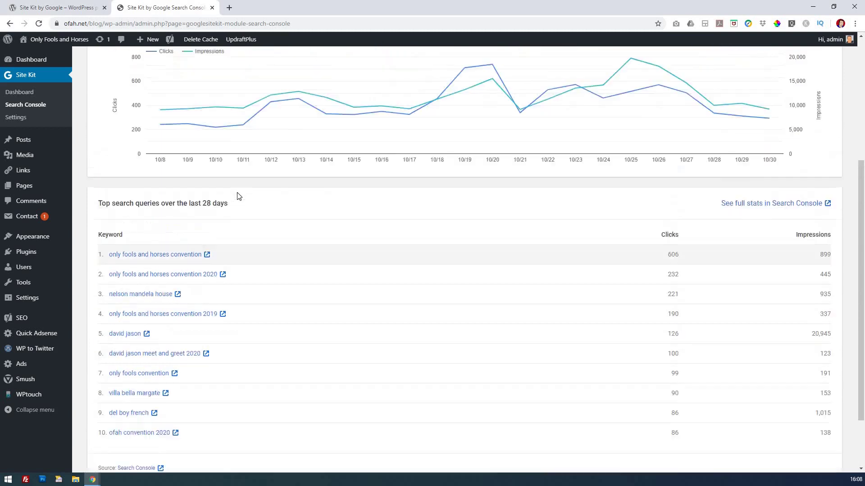
pyautogui.scroll(2, 239, 198)
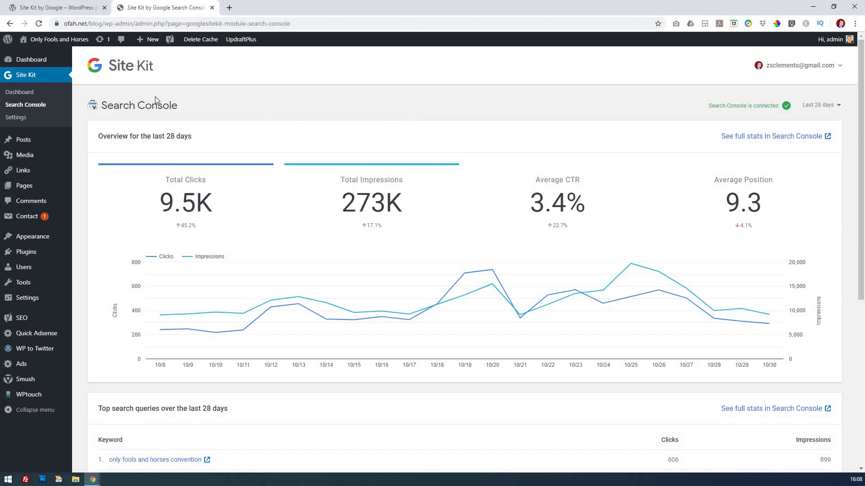
pyautogui.click(32, 65)
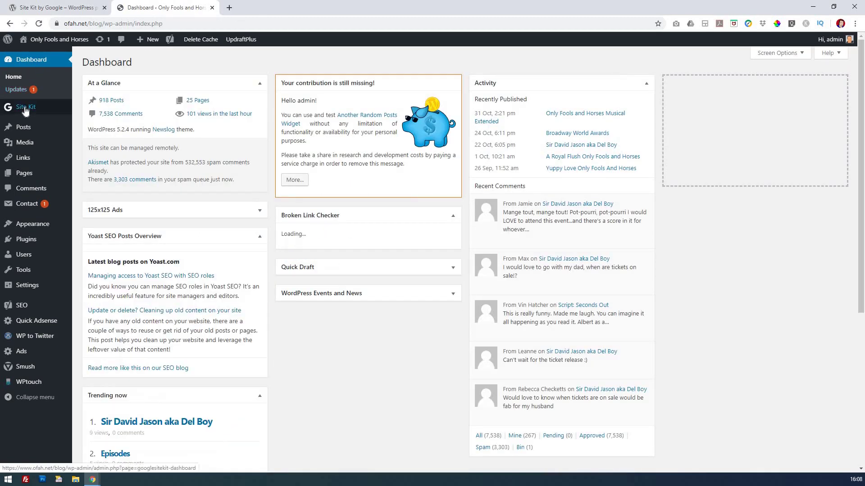
# Step: Open the Site Kit dashboard and scroll down through the Site Overview
pyautogui.click(26, 111)
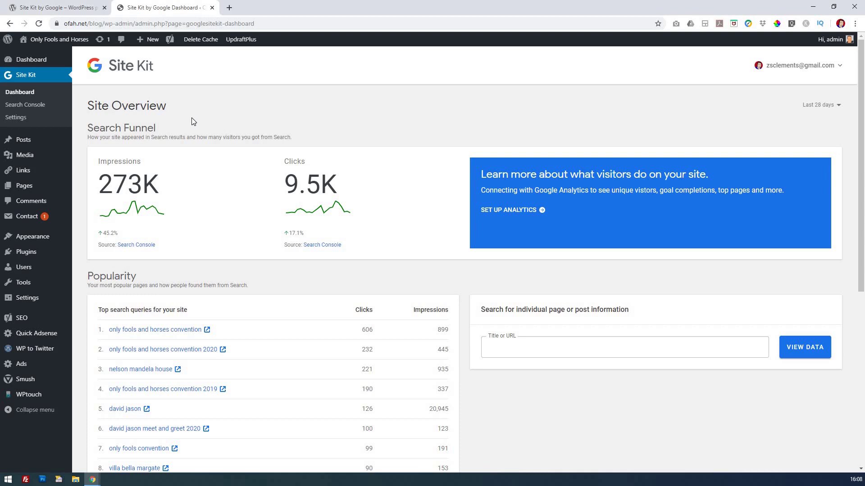
pyautogui.scroll(-6, 216, 124)
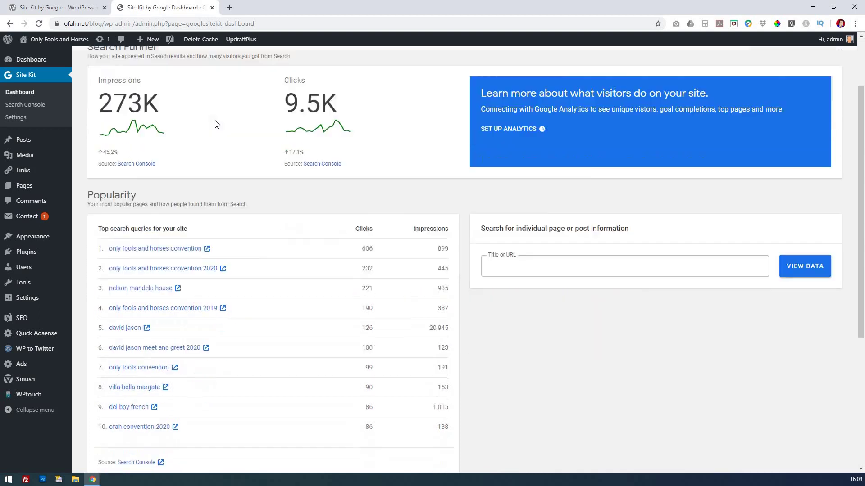
pyautogui.scroll(-1, 215, 124)
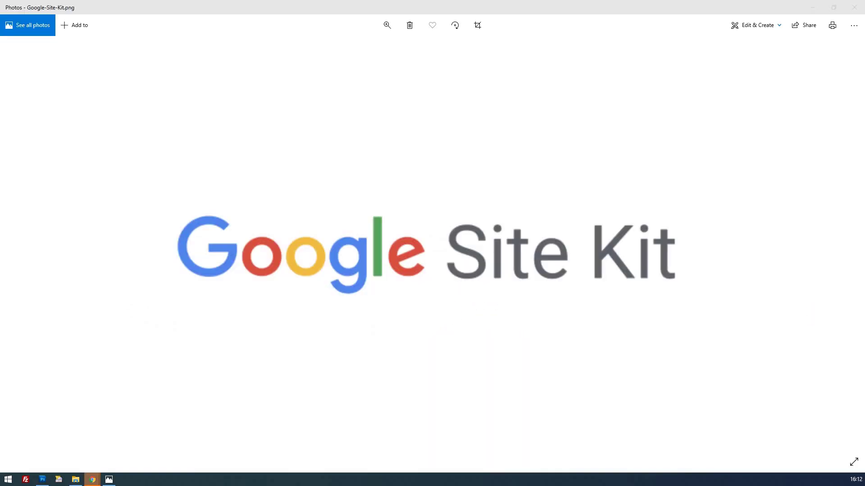